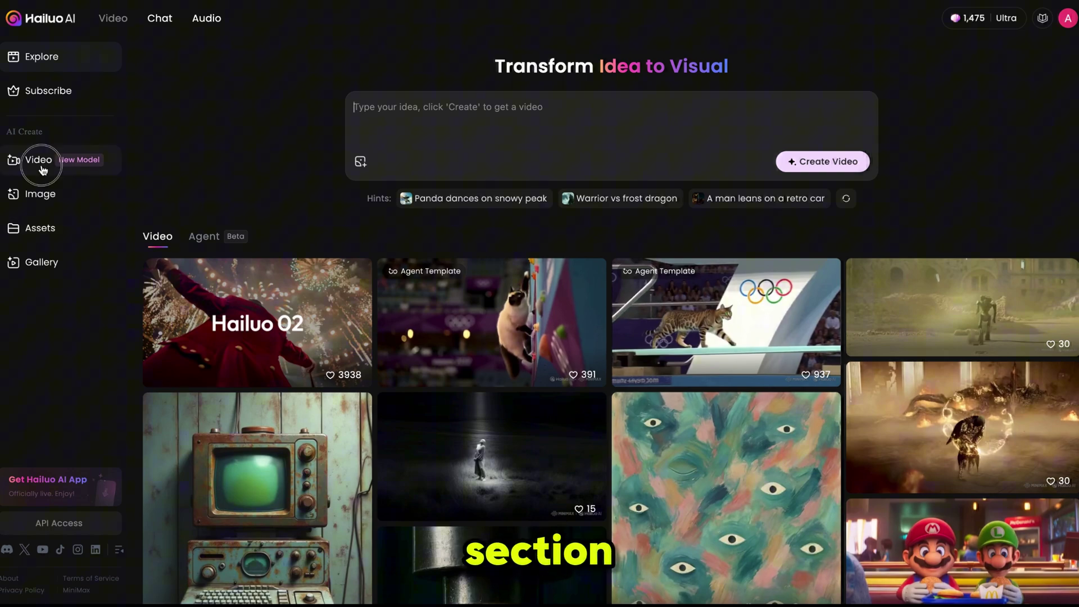
- Switch to Hailuo AI's Video section showing the Text to Video creation page
left_click(38, 160)
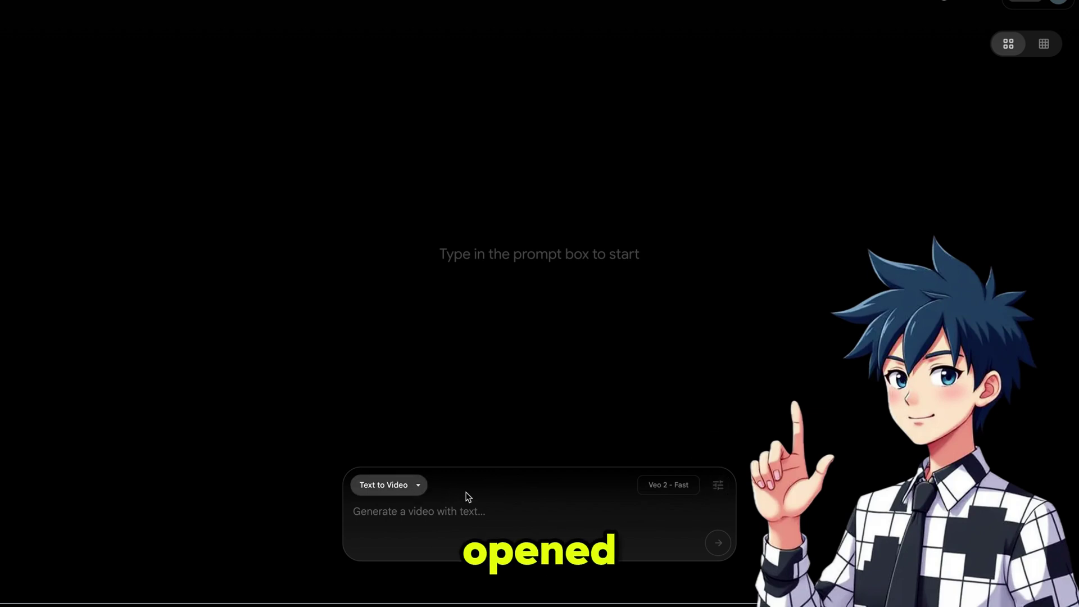
- Select Veo 3 - Fast (Text to Video) as the generation model in Google Flow's settings
left_click(719, 487)
left_click(679, 426)
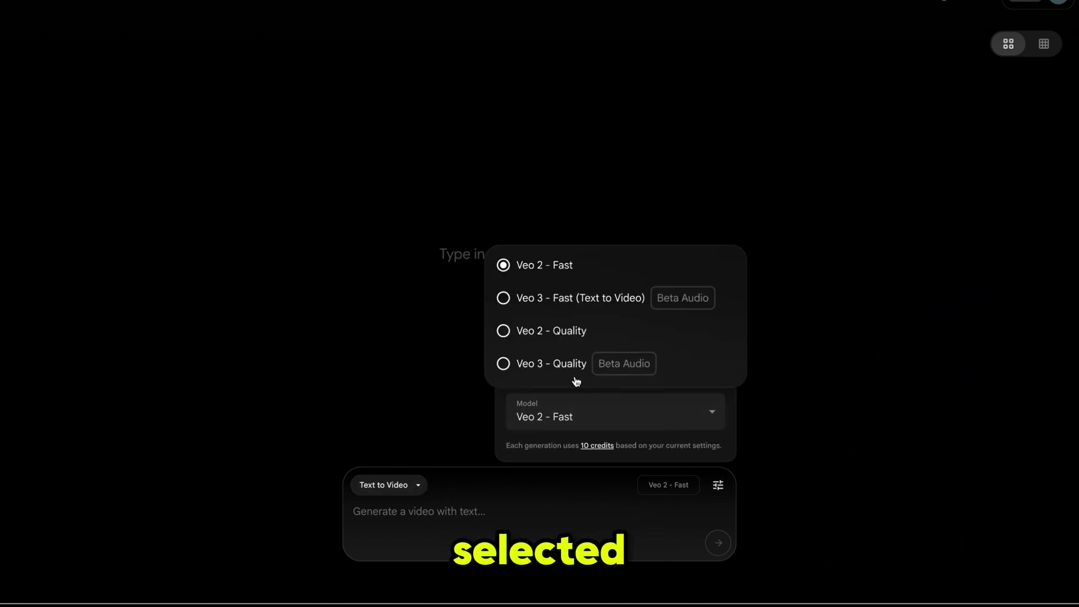
left_click(547, 309)
left_click(401, 364)
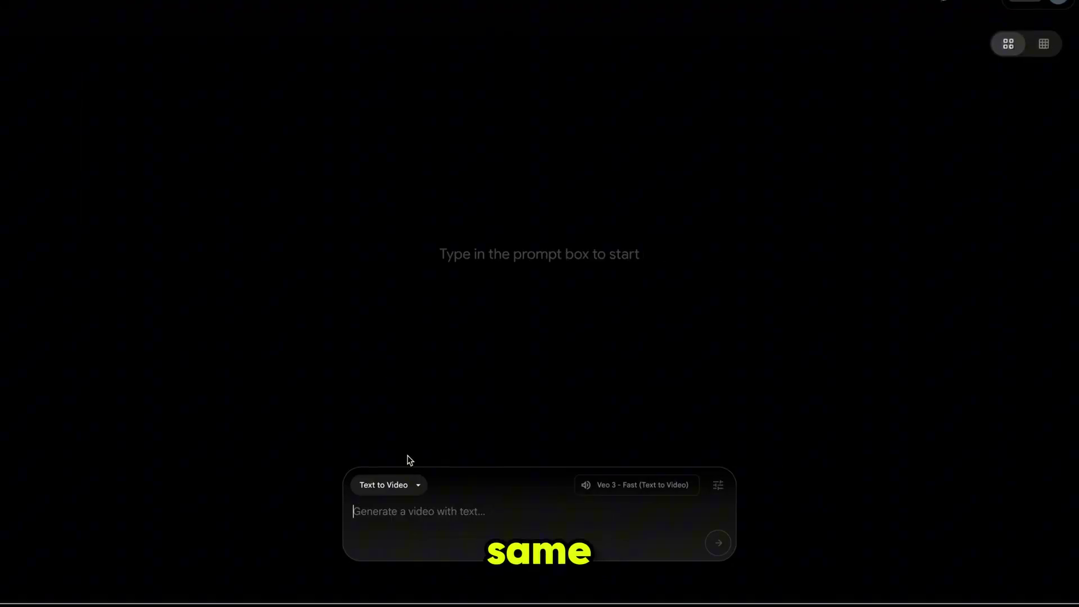
- Submit the pasted knife-juggling performer prompt for Veo 3 Fast generation
type("A charismatic performer in a sequined costume stands center stage under a spotlight. They expertly juggle three gleaming throwing knives with incredibly fast, fluid motions, the blades glinting as they spin through the air. Their eyes are focused, a slight smirk on their face, as the knives pass dangerously close to their body. The crowd watches in awe.")
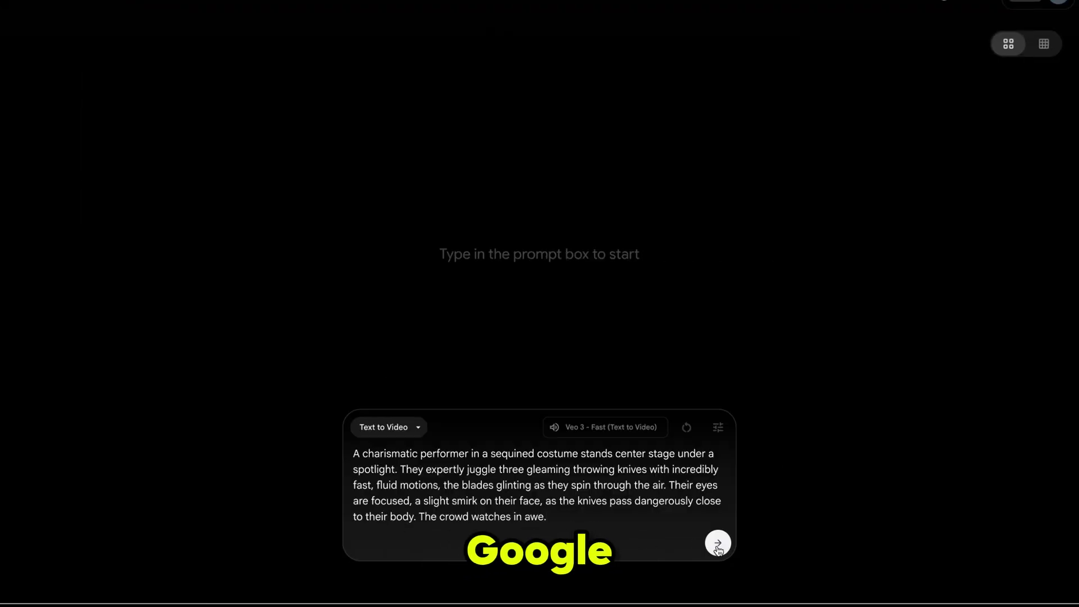
left_click(718, 544)
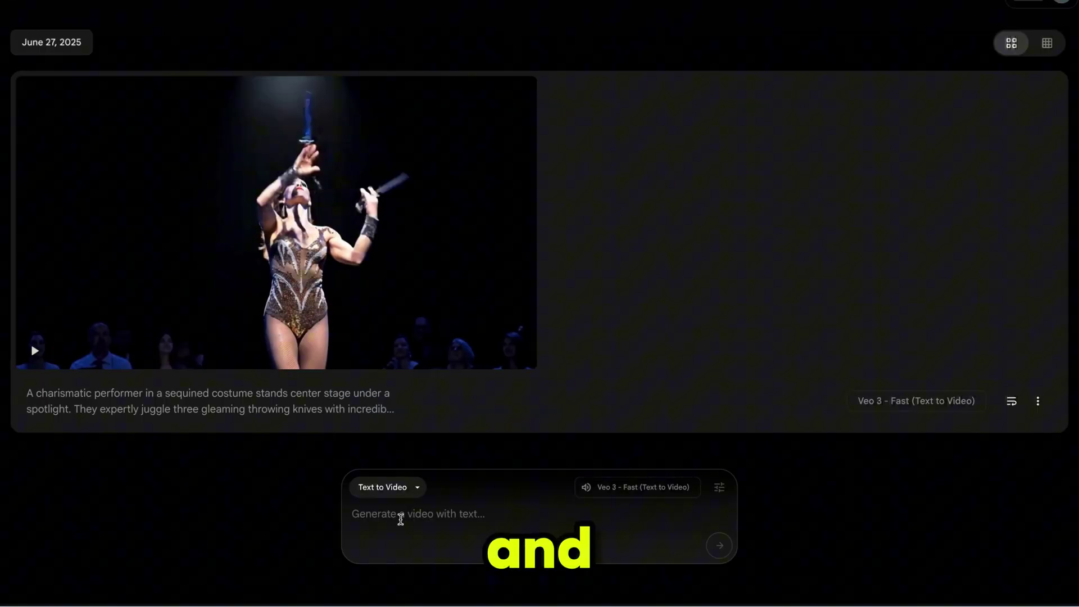
- Start another Google Flow generation of the same prompt
left_click(718, 546)
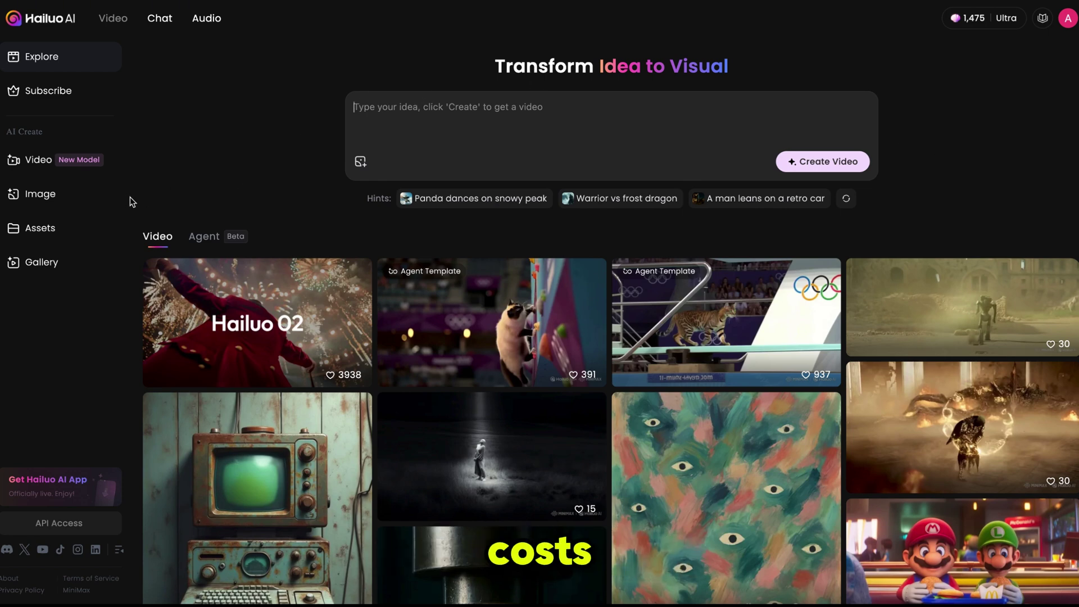
scroll(403, 340, "down", 2)
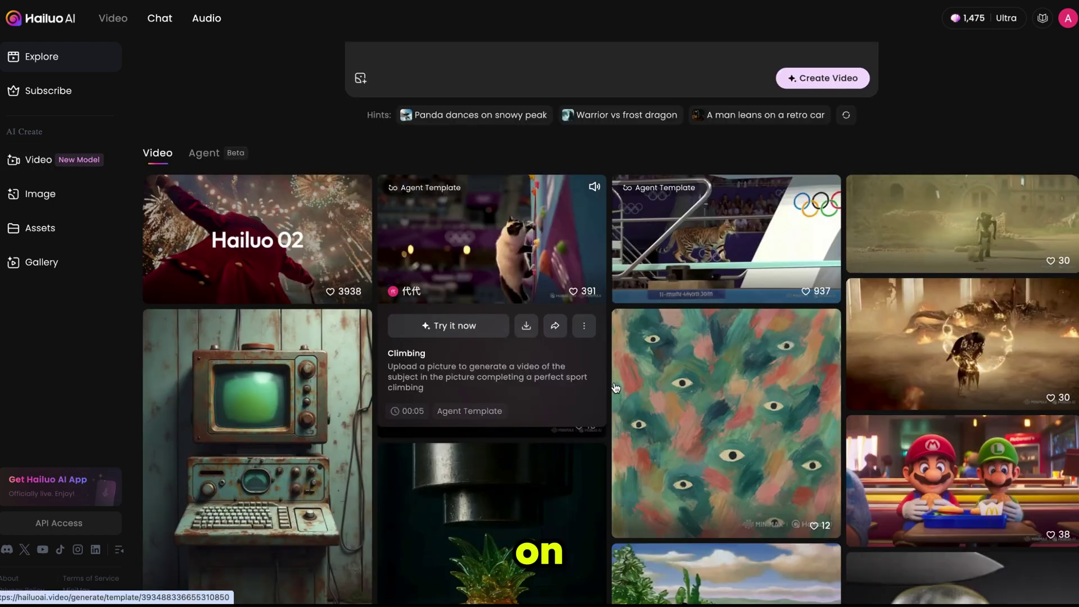
scroll(742, 379, "down", 2)
scroll(770, 389, "down", 5)
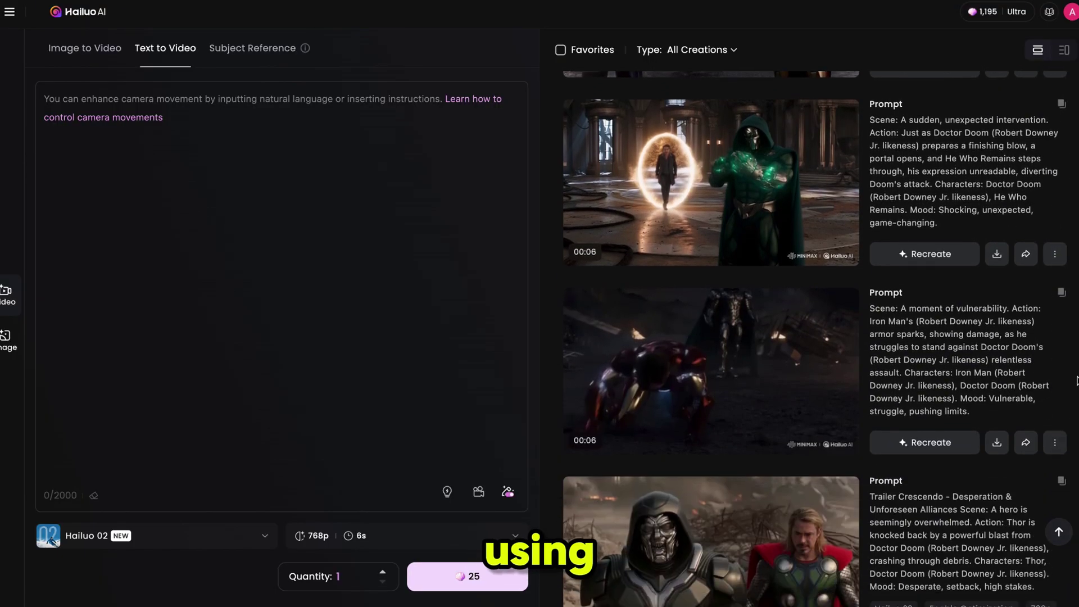
scroll(1077, 381, "down", 3)
scroll(1077, 381, "down", 3)
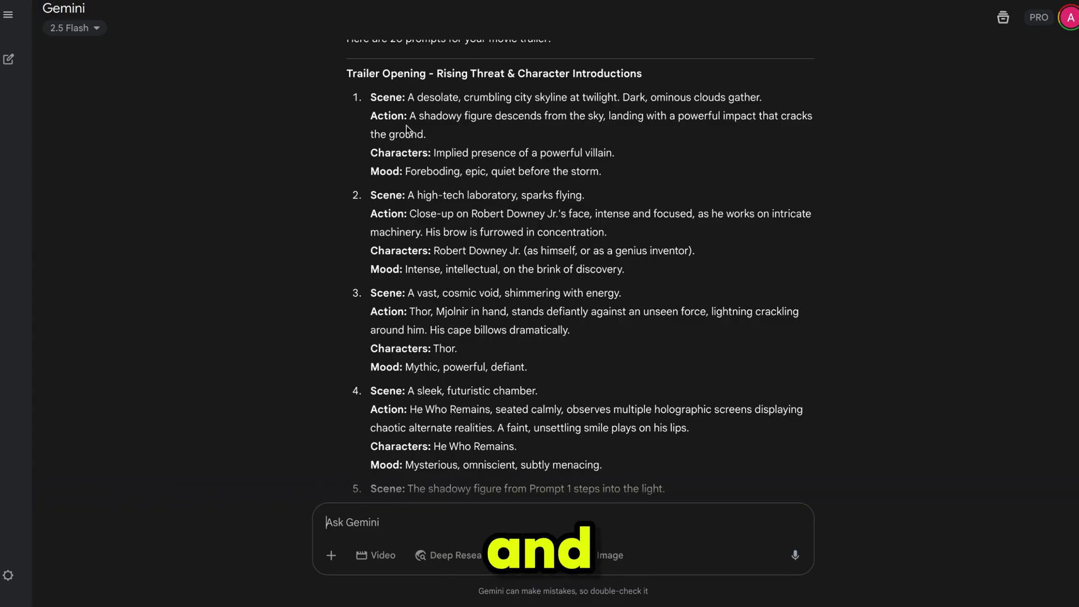